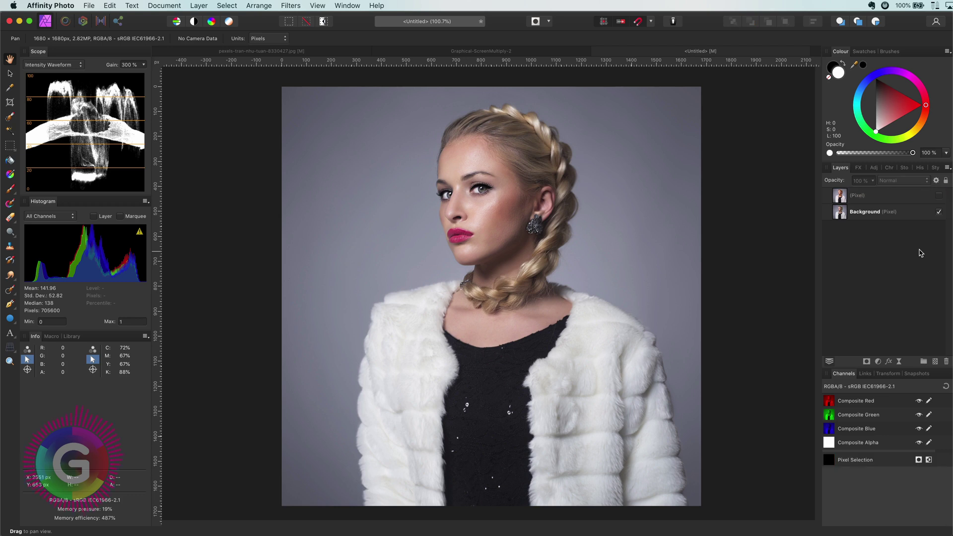
Hide the extra top Pixel layer and keep only the Background layer selected.
{"action": "left_click", "coordinate": [867, 213]}
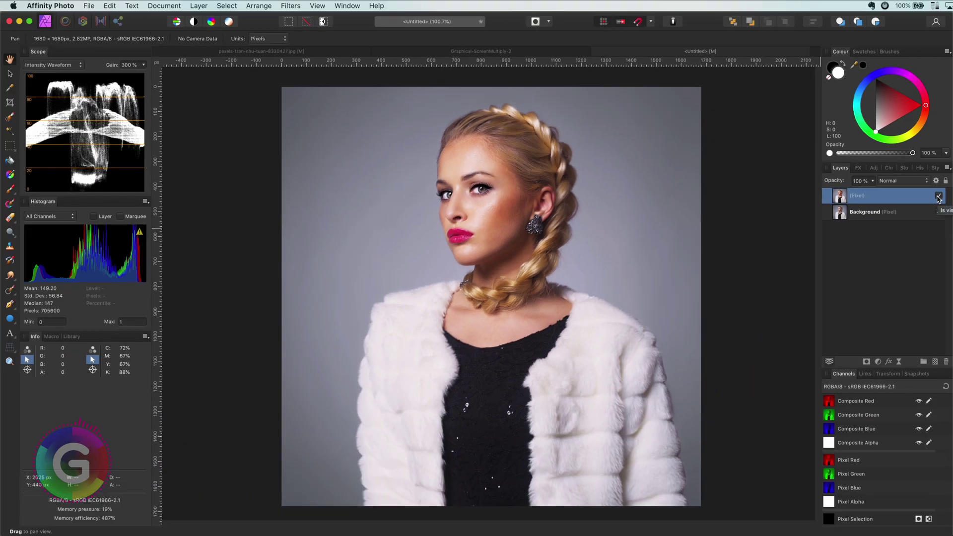
{"action": "left_click", "coordinate": [939, 195]}
{"action": "left_click", "coordinate": [869, 208]}
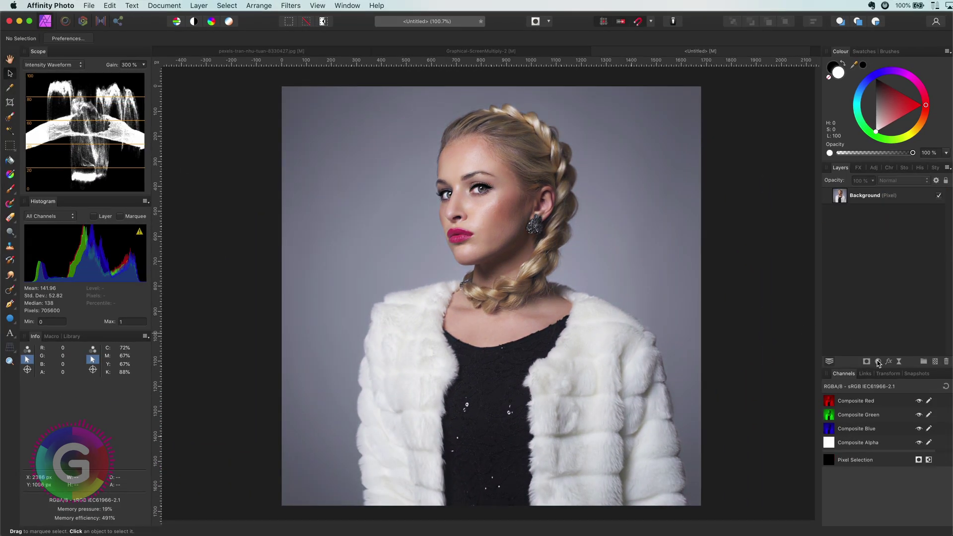
Add a Curves adjustment layer and make a linked duplicate of it with Layer > Duplicate Linked.
{"action": "left_click", "coordinate": [878, 361]}
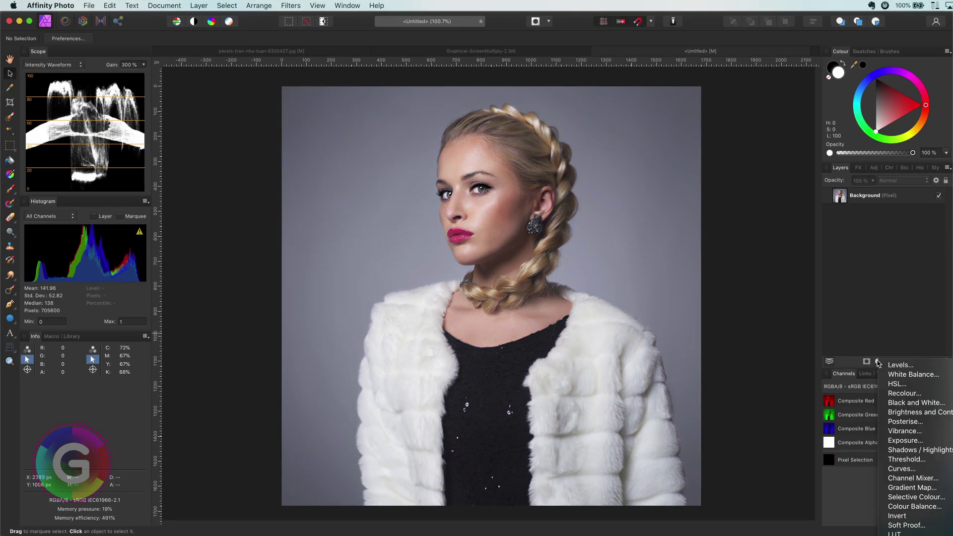
{"action": "left_click", "coordinate": [904, 468]}
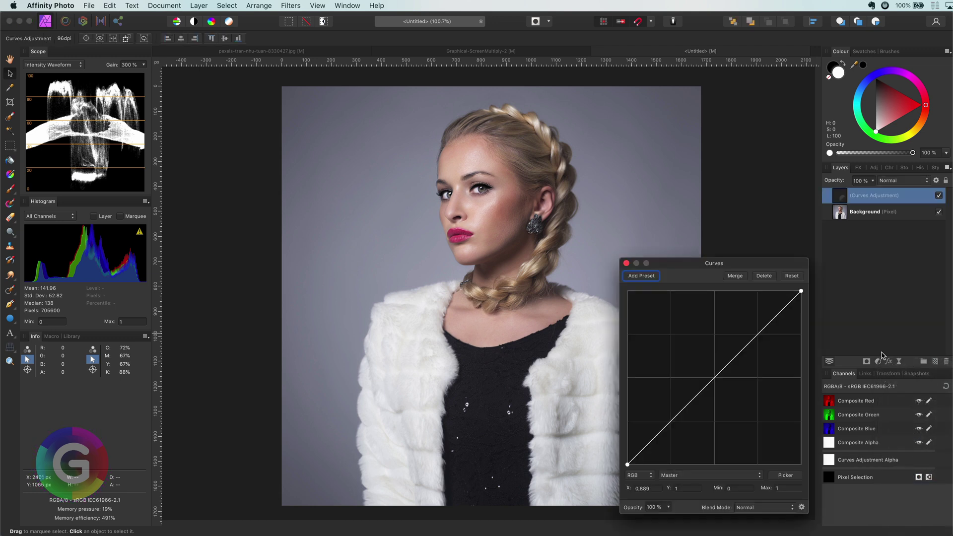
{"action": "left_click", "coordinate": [626, 263]}
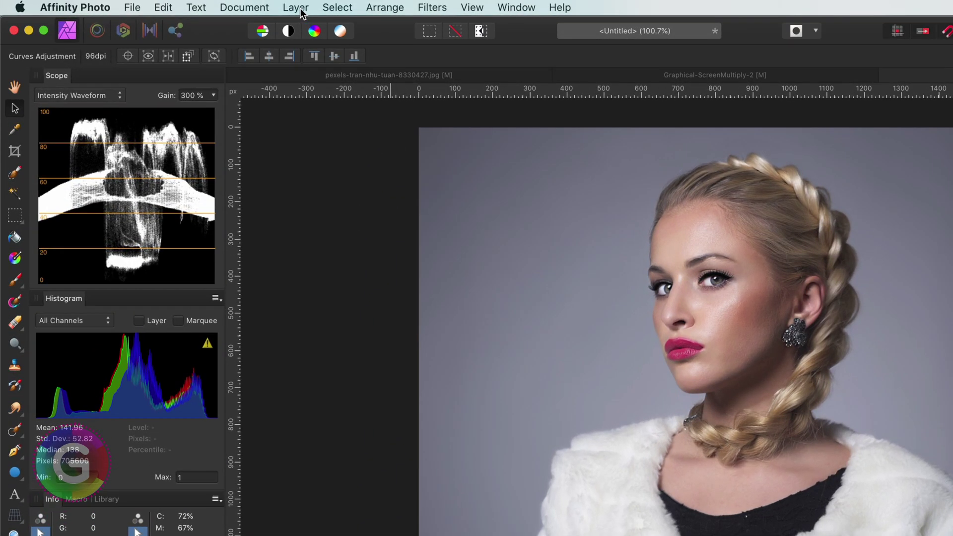
{"action": "left_click", "coordinate": [199, 5]}
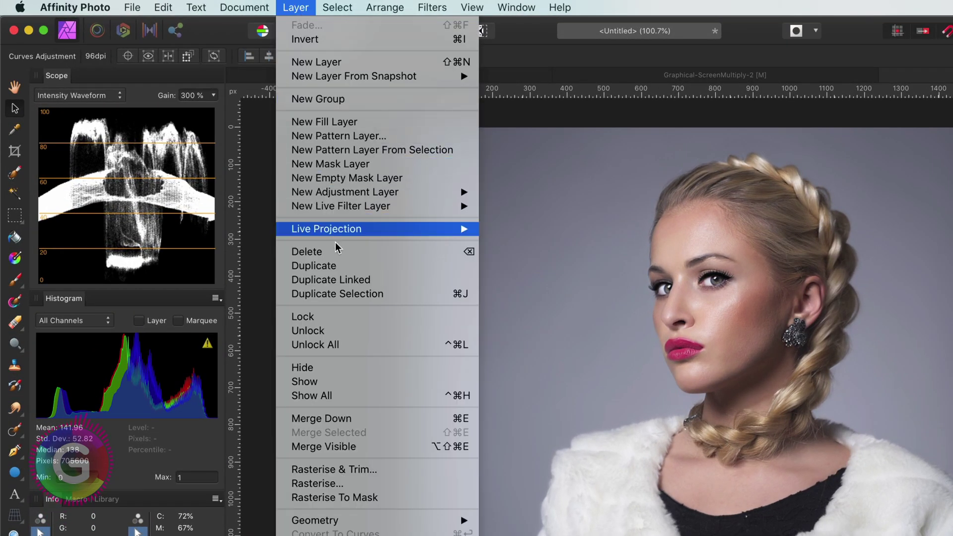
{"action": "left_click", "coordinate": [346, 281]}
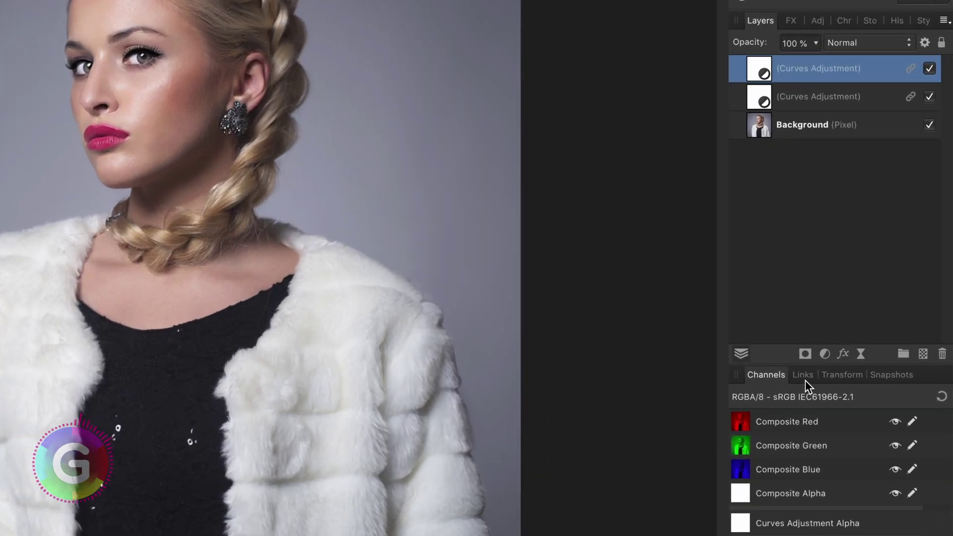
Show the Links panel for the duplicated Curves adjustment via View > Studio > Links.
{"action": "left_click", "coordinate": [864, 374]}
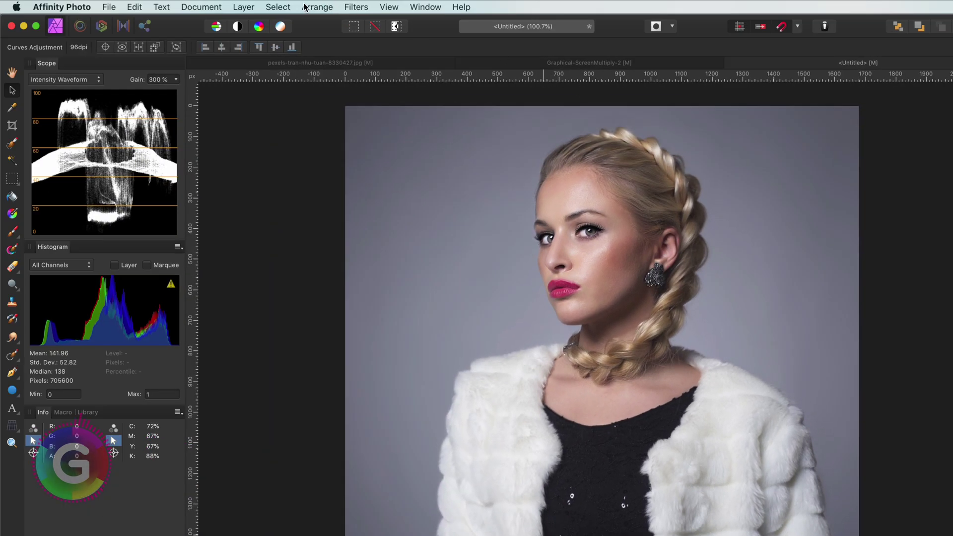
{"action": "left_click", "coordinate": [385, 7]}
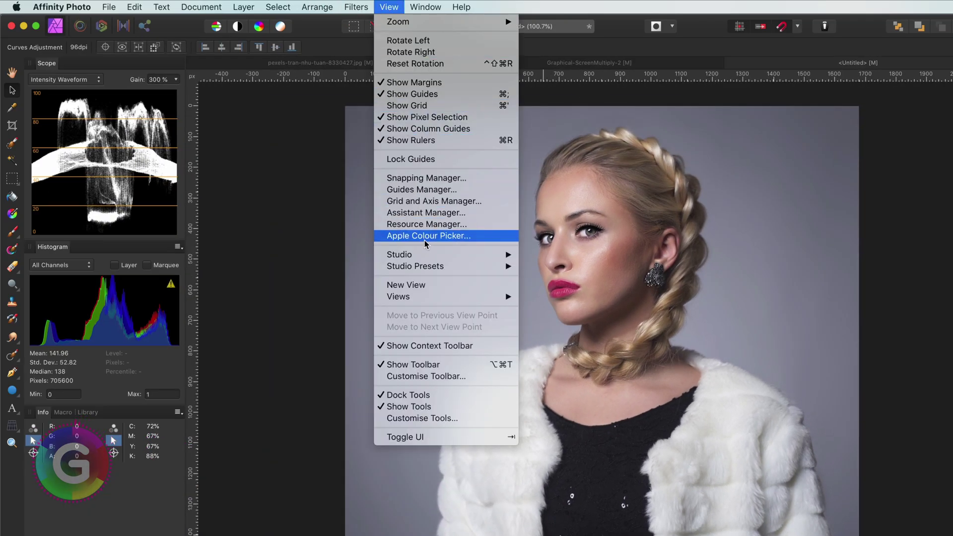
{"action": "mouse_move", "coordinate": [428, 255]}
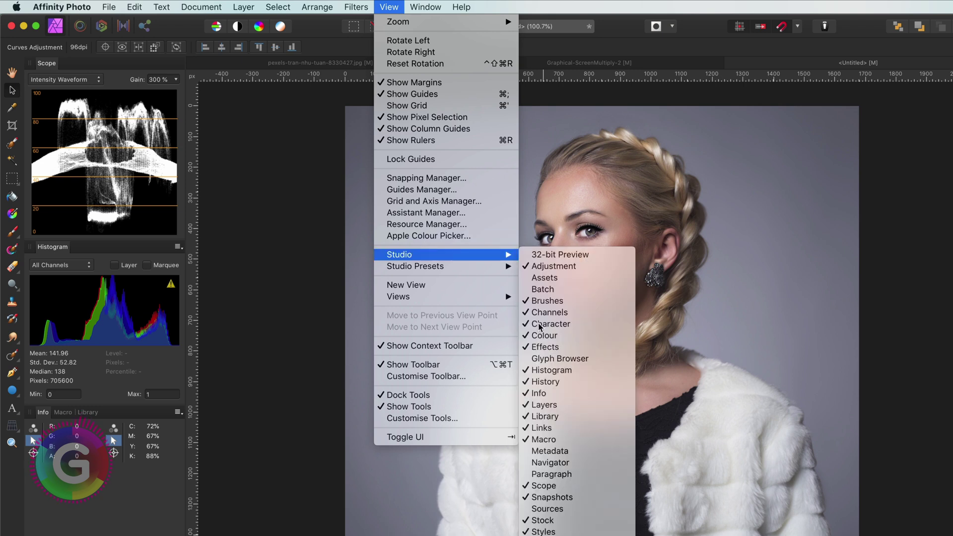
{"action": "left_click", "coordinate": [596, 427]}
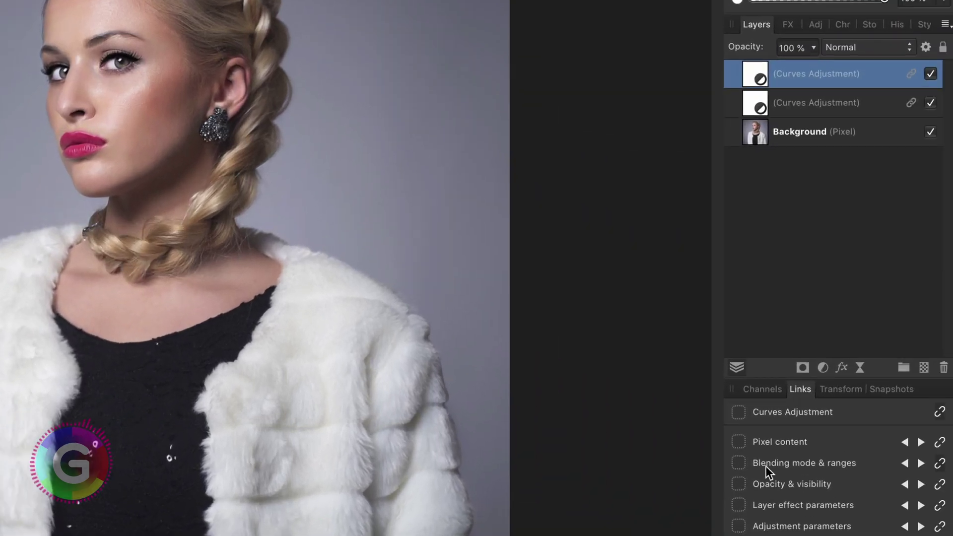
Unlink blending mode, then set the top Curves layer to Multiply and the lower to Screen.
{"action": "left_click", "coordinate": [940, 466]}
{"action": "left_click", "coordinate": [848, 47]}
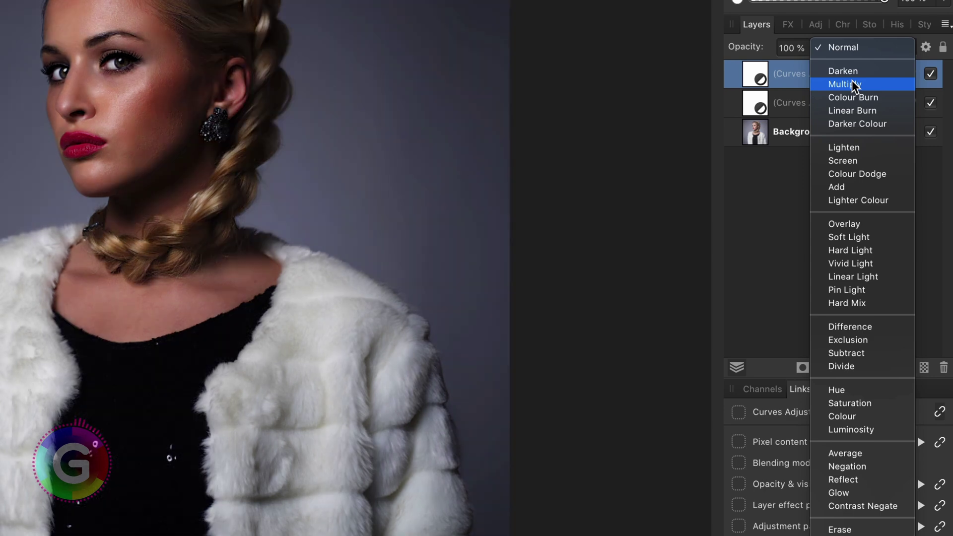
{"action": "left_click", "coordinate": [852, 81]}
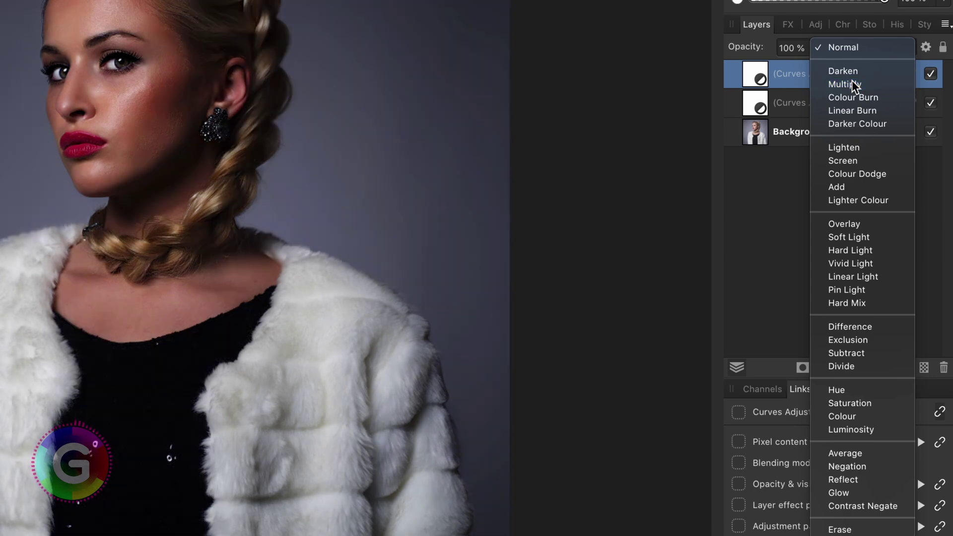
{"action": "left_click", "coordinate": [831, 102]}
{"action": "left_click", "coordinate": [856, 47]}
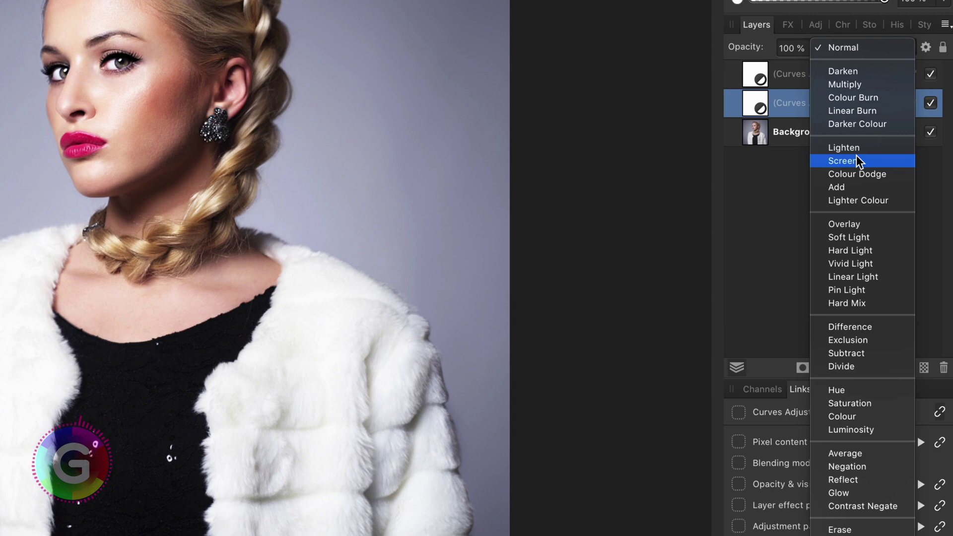
{"action": "left_click", "coordinate": [856, 157]}
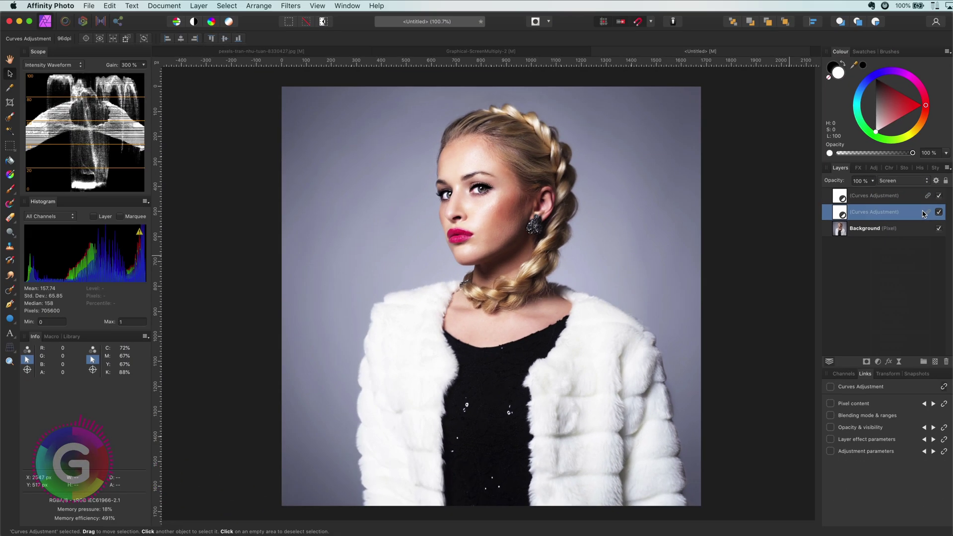
{"action": "left_click", "coordinate": [939, 197]}
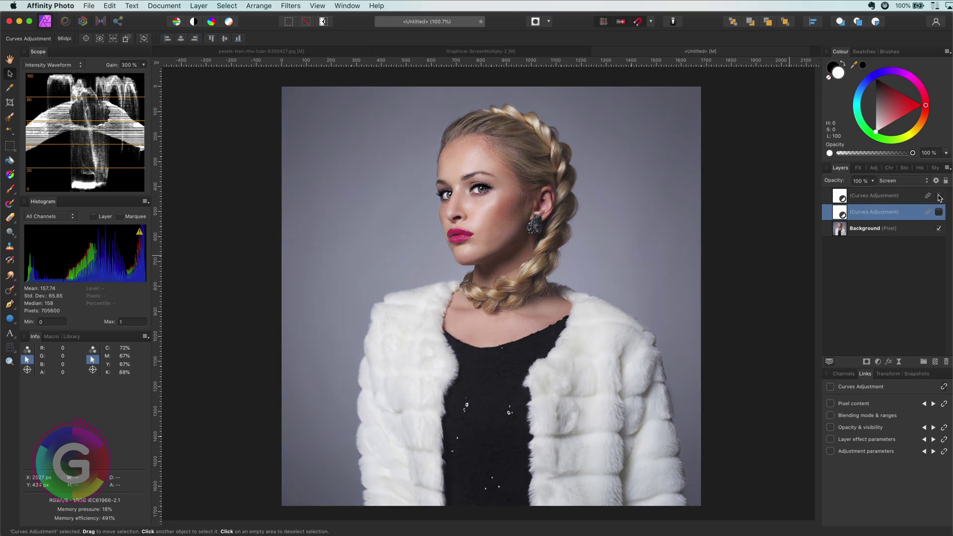
{"action": "left_click", "coordinate": [939, 197]}
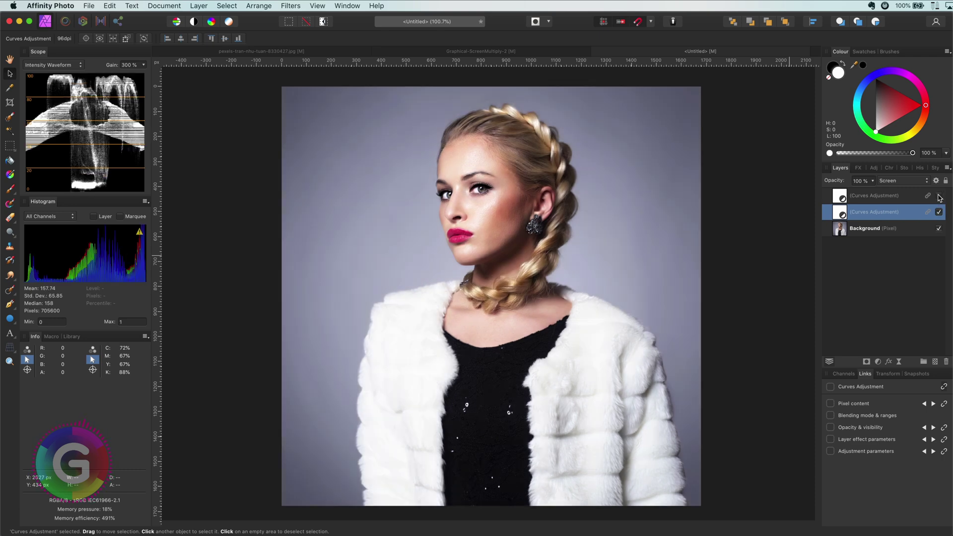
{"action": "left_click", "coordinate": [940, 197]}
{"action": "left_click", "coordinate": [939, 197]}
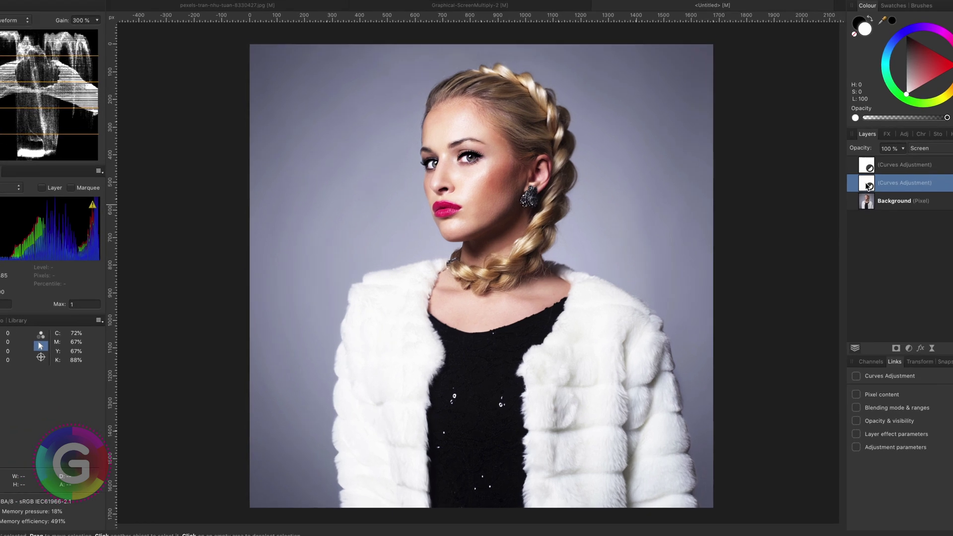
Switch the Screen layer's curve to LAB colour space and add a centre control point.
{"action": "double_click", "coordinate": [841, 214]}
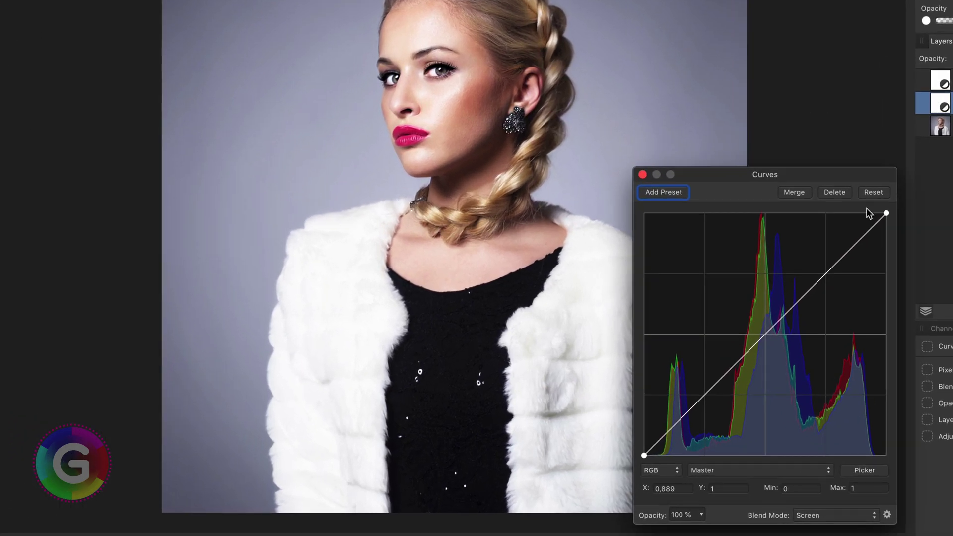
{"action": "left_click", "coordinate": [666, 469]}
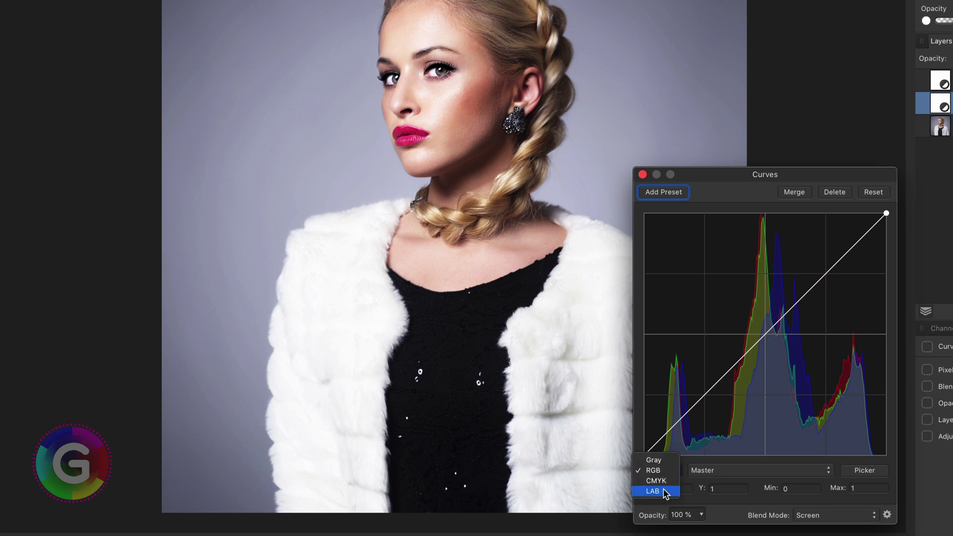
{"action": "left_click", "coordinate": [666, 490]}
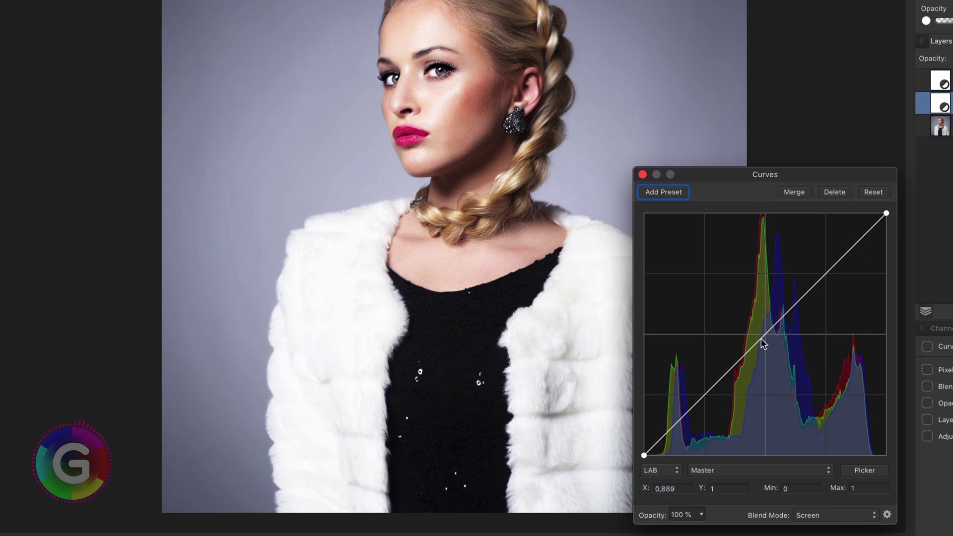
{"action": "left_click_drag", "start_coordinate": [763, 335], "coordinate": [767, 334]}
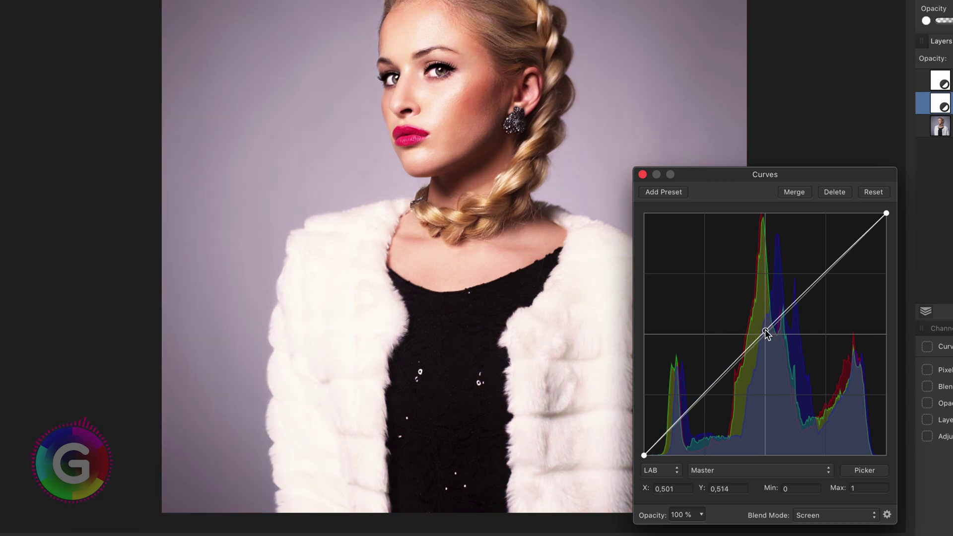
Reshape the Lightness curve, pulling the shadow point down and the upper curve slightly lower.
{"action": "left_click", "coordinate": [714, 471]}
{"action": "left_click", "coordinate": [714, 481]}
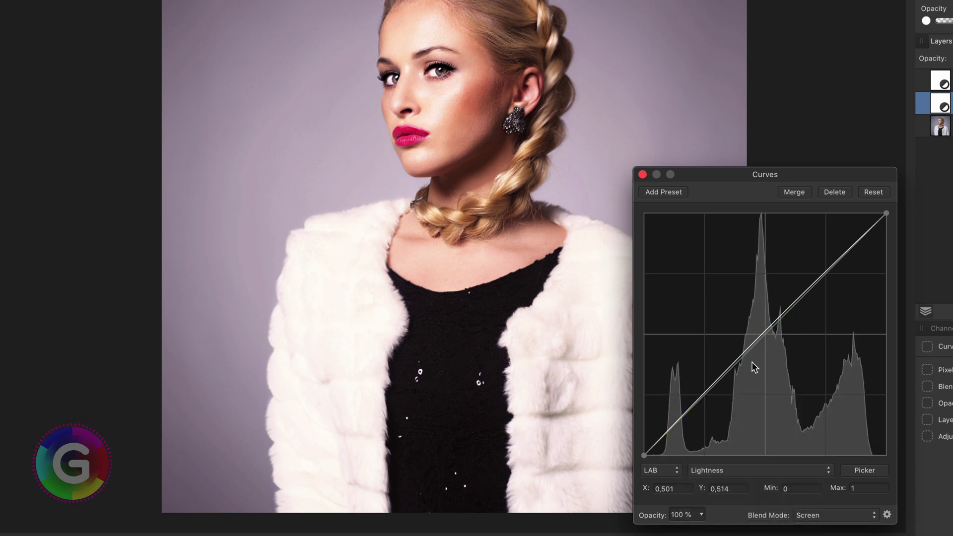
{"action": "left_click", "coordinate": [764, 340]}
{"action": "left_click_drag", "start_coordinate": [709, 398], "coordinate": [712, 402]}
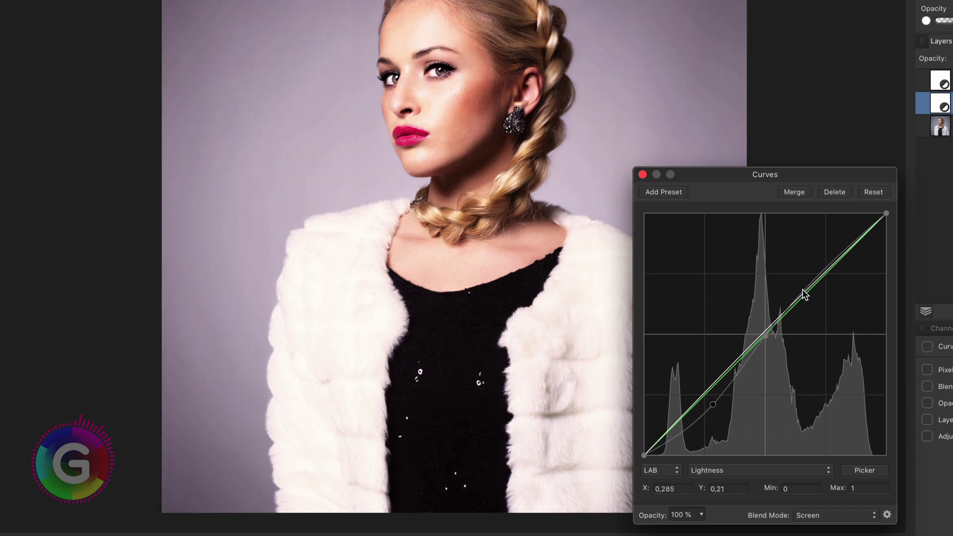
{"action": "left_click_drag", "start_coordinate": [817, 286], "coordinate": [825, 302]}
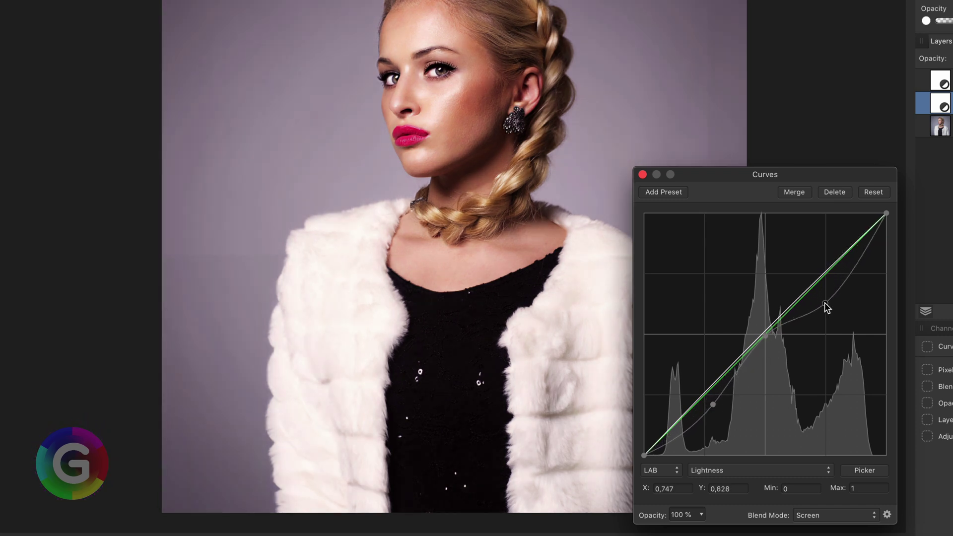
{"action": "left_click_drag", "start_coordinate": [712, 405], "coordinate": [710, 412]}
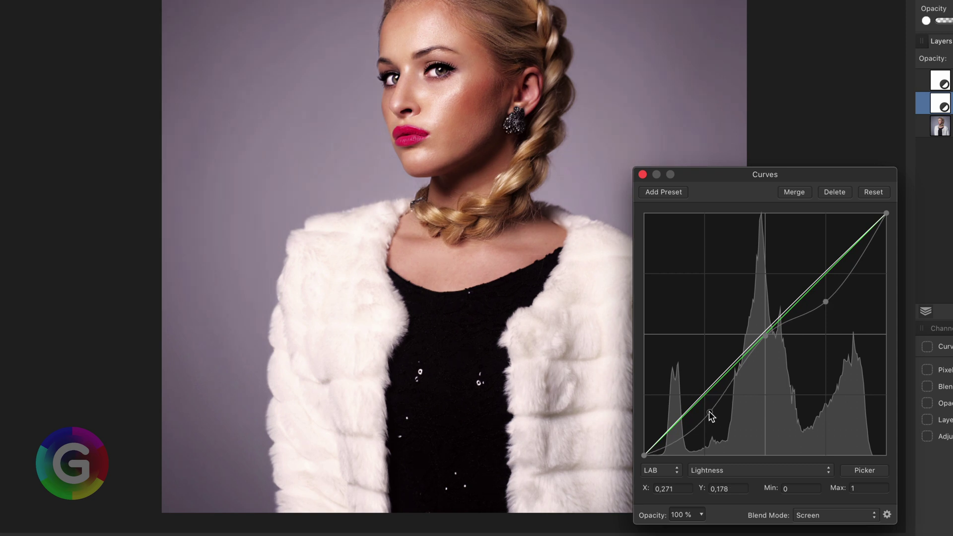
Steepen the BOpponent curve by moving its bottom point right and top point left, then close Curves.
{"action": "left_click", "coordinate": [729, 474]}
{"action": "left_click", "coordinate": [726, 496]}
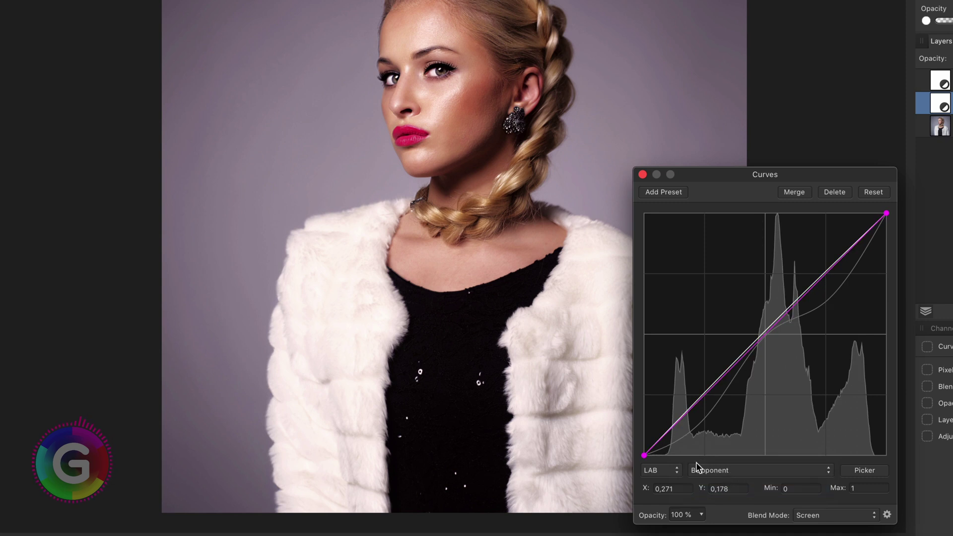
{"action": "left_click_drag", "start_coordinate": [644, 457], "coordinate": [655, 457]}
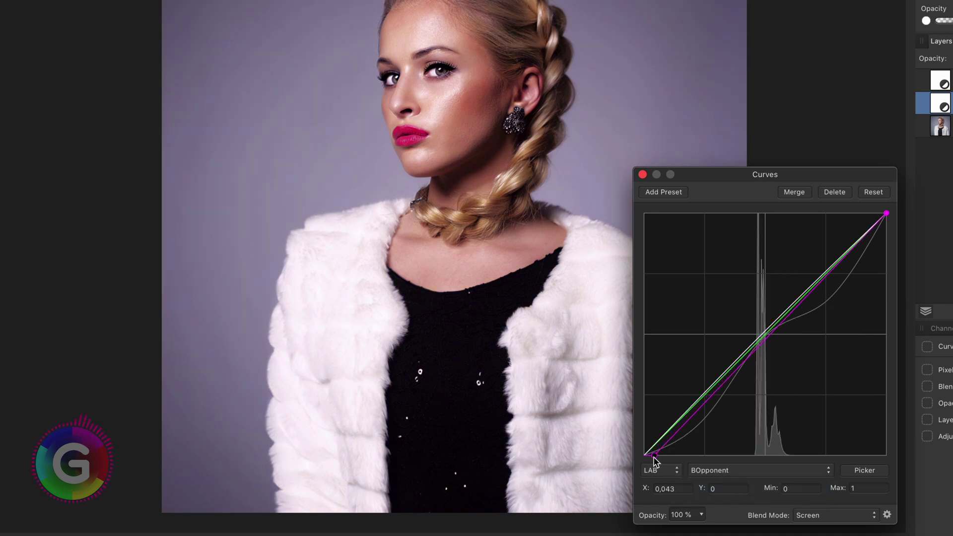
{"action": "left_click_drag", "start_coordinate": [886, 214], "coordinate": [874, 214]}
{"action": "left_click_drag", "start_coordinate": [655, 455], "coordinate": [661, 456]}
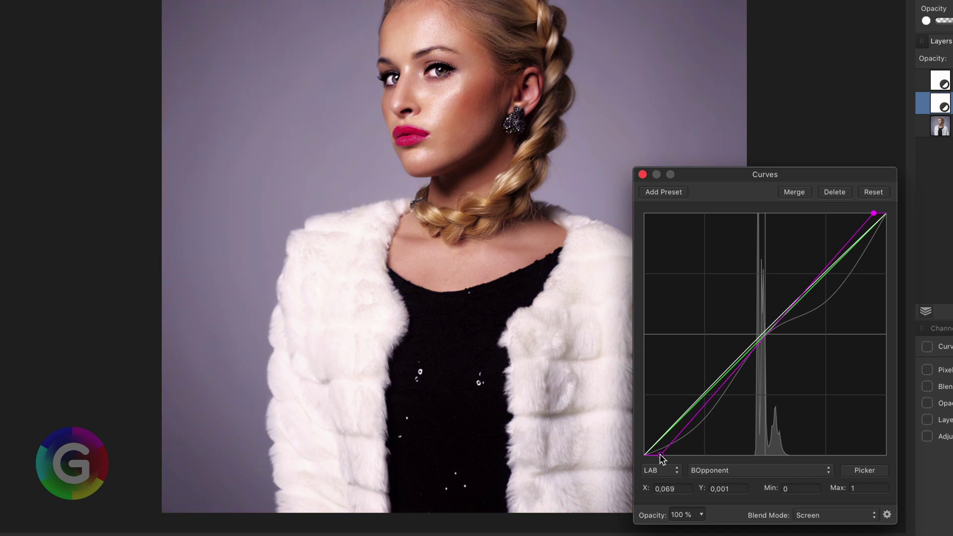
{"action": "left_click", "coordinate": [643, 175]}
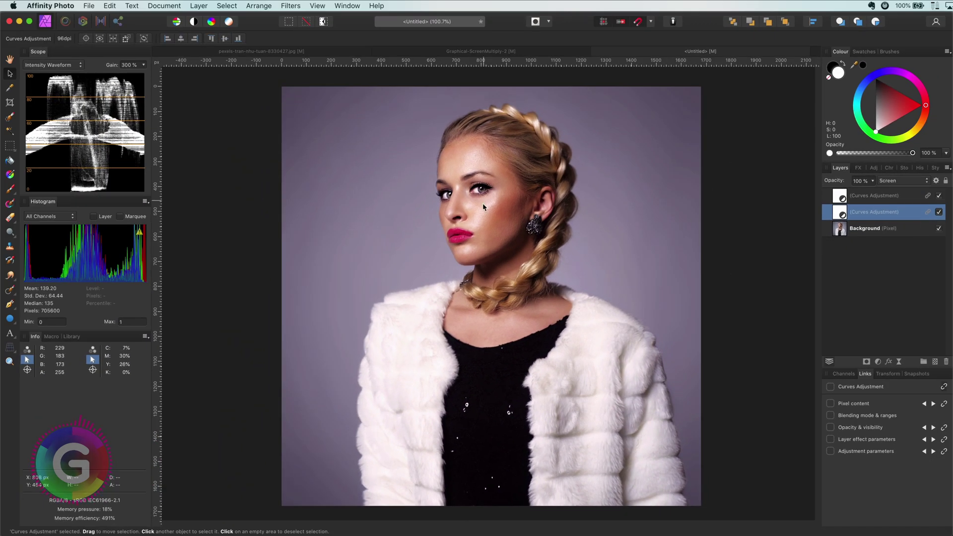
Compare the top Curves layer on and off at 100% and 200% zoom, then switch to Graphical-ScreenMultiply-2.
{"action": "key", "text": "super+1"}
{"action": "key", "text": "super+2"}
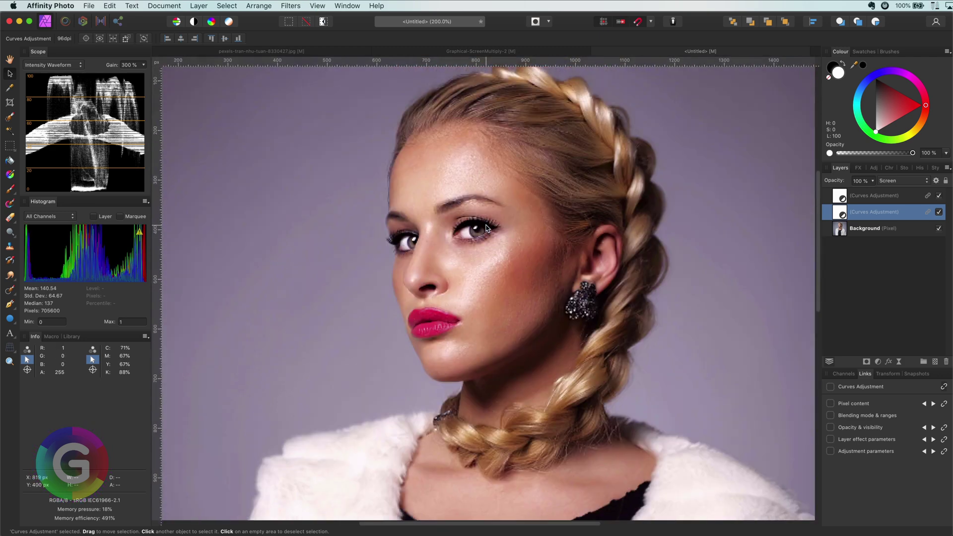
{"action": "left_click", "coordinate": [940, 197]}
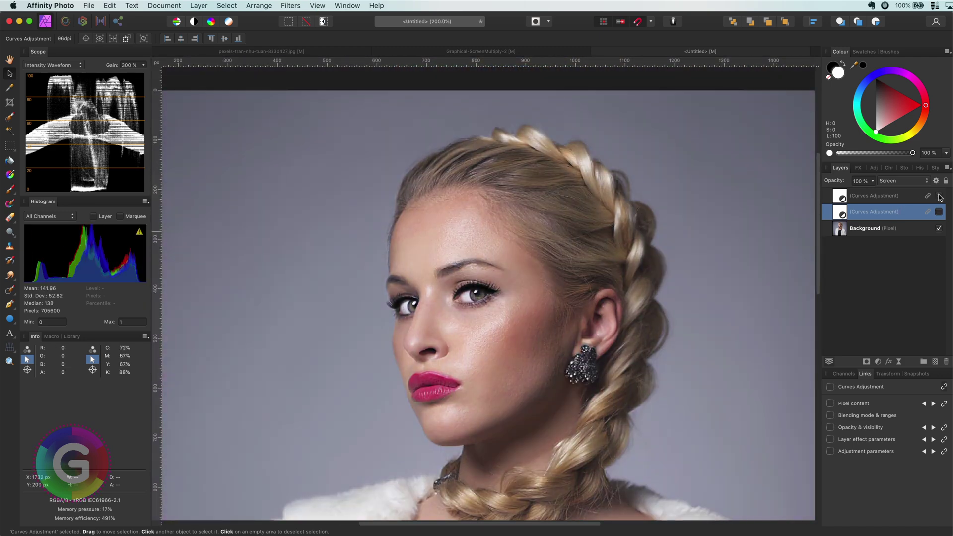
{"action": "left_click", "coordinate": [940, 197]}
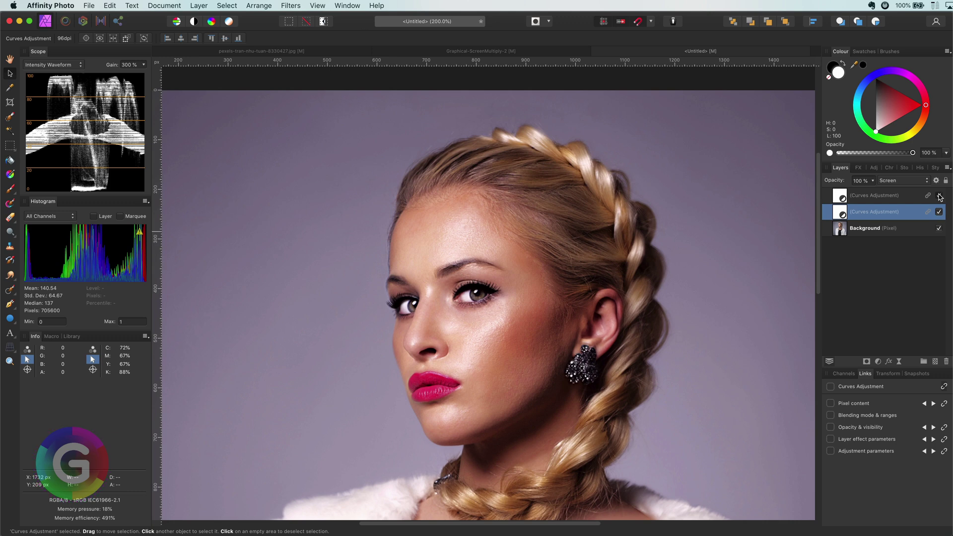
{"action": "left_click", "coordinate": [940, 197]}
{"action": "scroll", "coordinate": [486, 224], "scroll_direction": "down", "scroll_amount": 6}
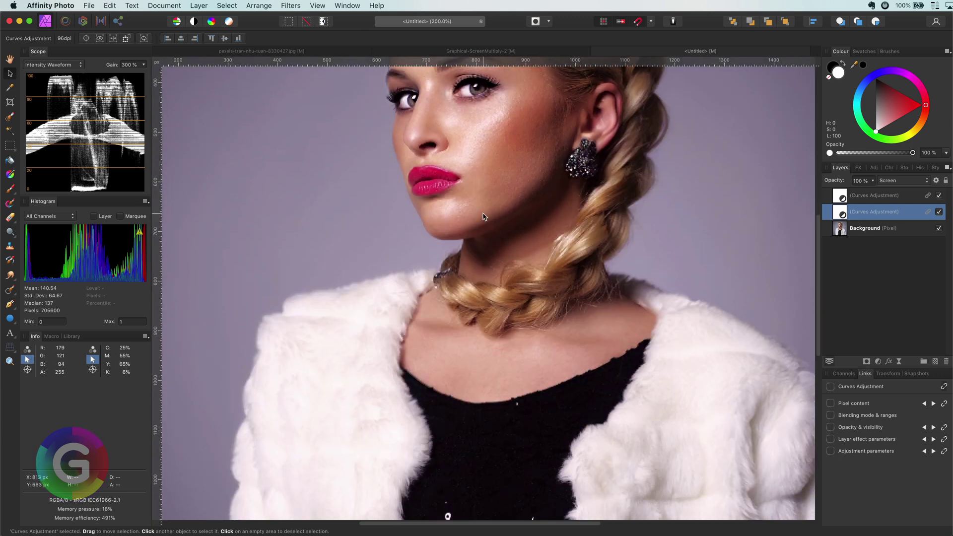
{"action": "key", "text": "super+0"}
{"action": "left_click", "coordinate": [526, 52]}
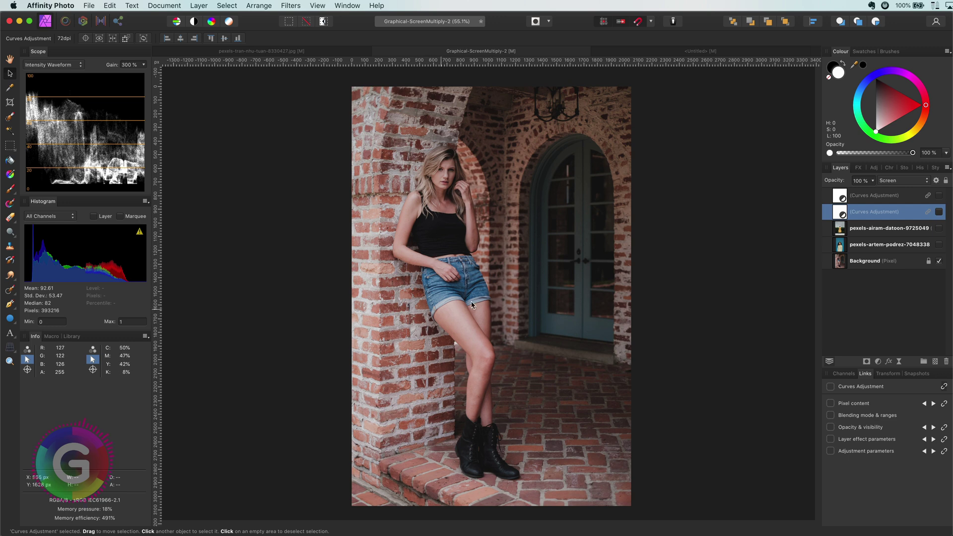
Toggle the linked Curves adjustments to compare, then show the pexels-airam yellow-dress layer.
{"action": "left_click", "coordinate": [939, 212]}
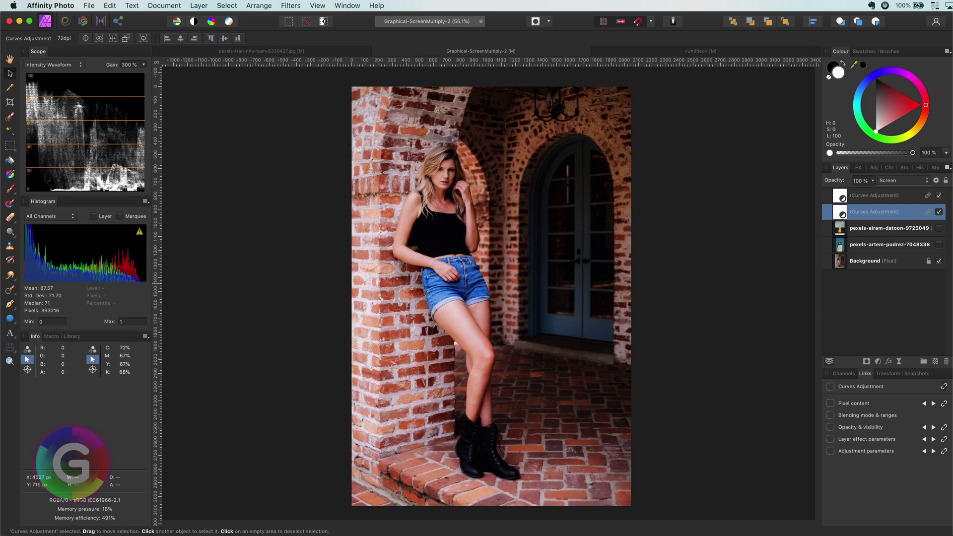
{"action": "left_click", "coordinate": [940, 212]}
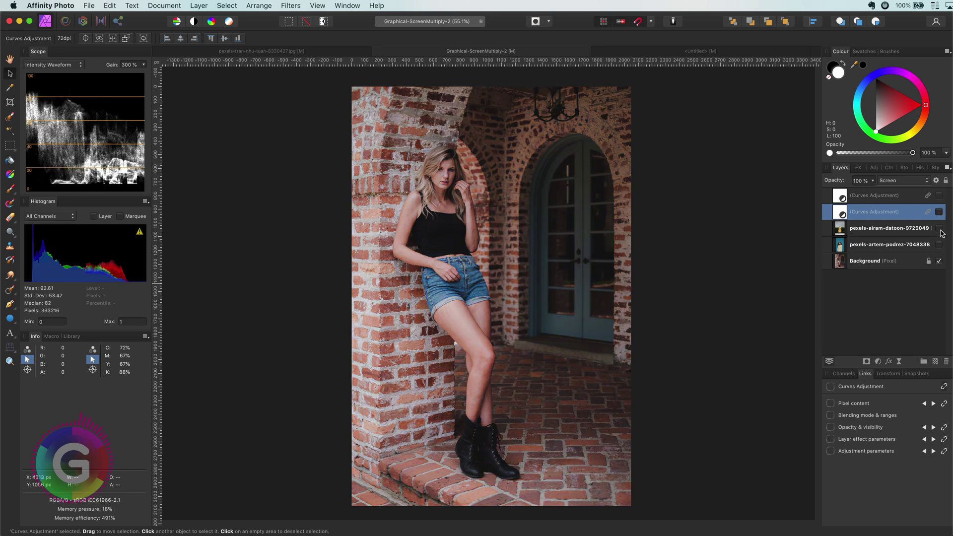
{"action": "left_click", "coordinate": [940, 229]}
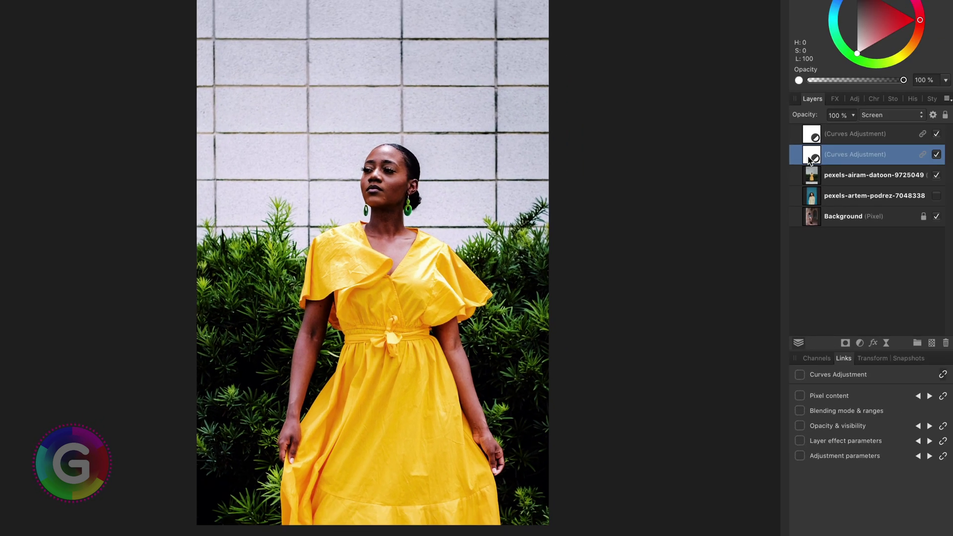
Raise the shadow point of the Screen layer's Lightness curve.
{"action": "double_click", "coordinate": [811, 158]}
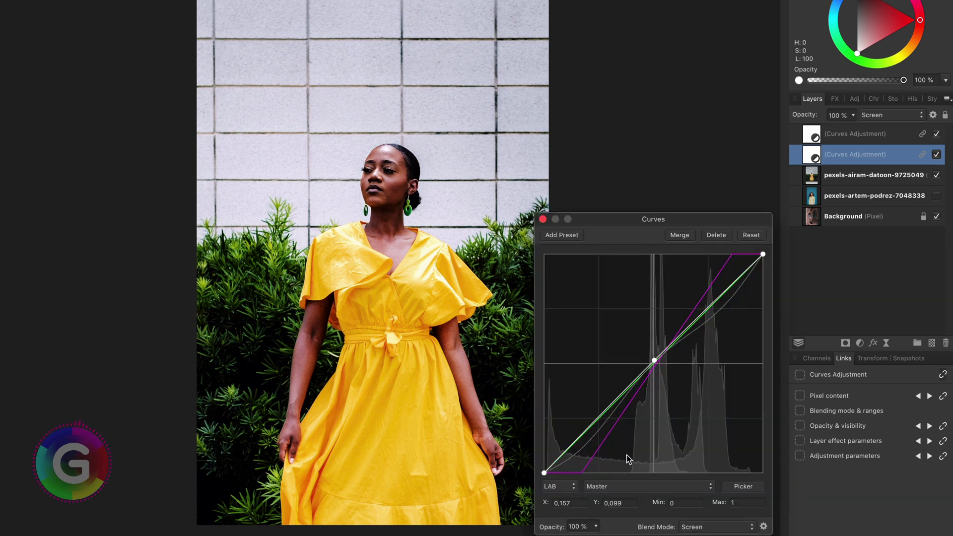
{"action": "left_click", "coordinate": [629, 492]}
{"action": "left_click", "coordinate": [626, 497]}
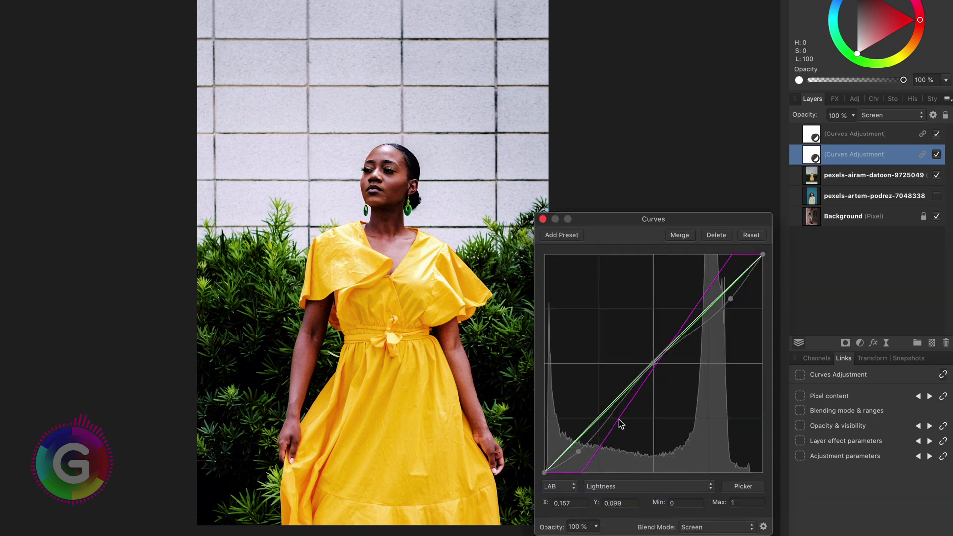
{"action": "left_click_drag", "start_coordinate": [579, 451], "coordinate": [573, 433]}
Add a midpoint to the Master curve and lower it slightly.
{"action": "left_click", "coordinate": [641, 486]}
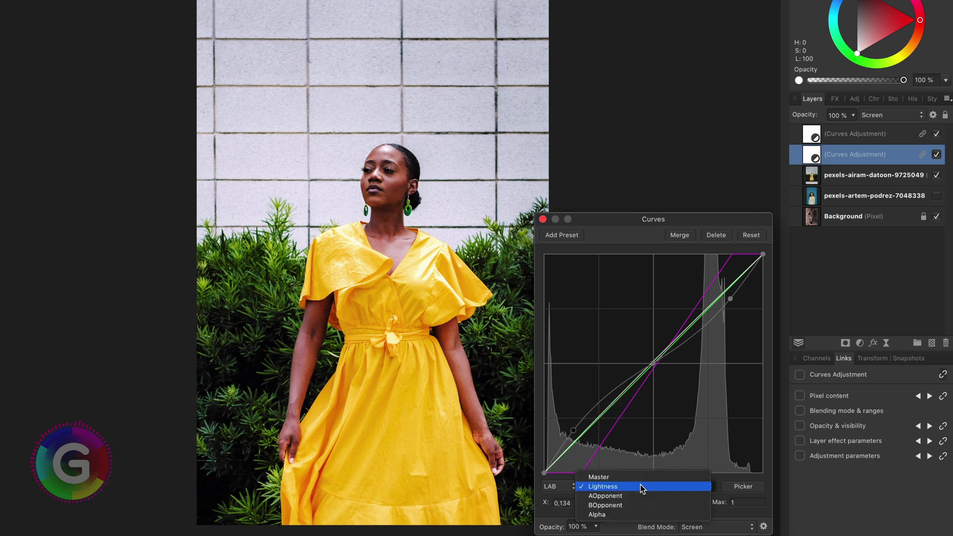
{"action": "left_click", "coordinate": [640, 477]}
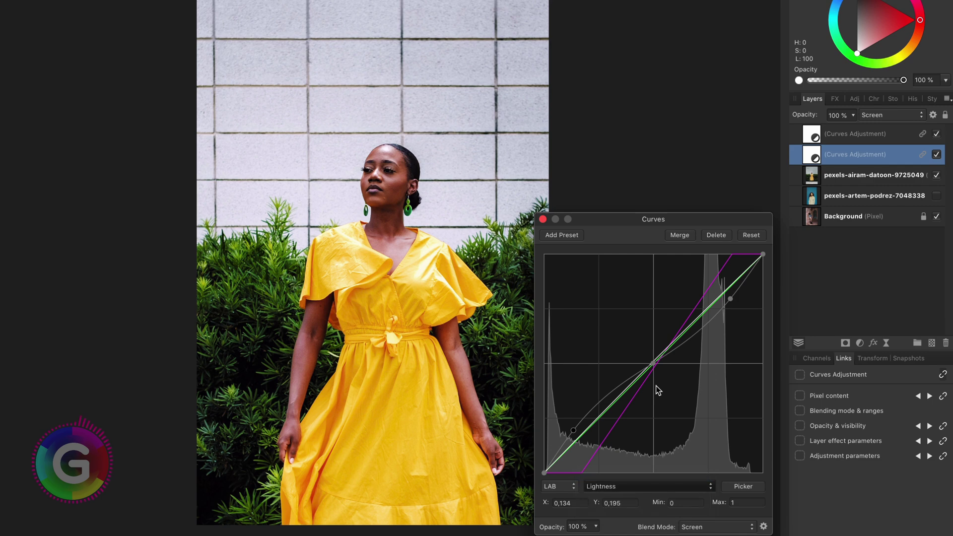
{"action": "left_click", "coordinate": [652, 358]}
{"action": "mouse_move", "coordinate": [652, 358]}
{"action": "left_mouse_down"}
{"action": "mouse_move", "coordinate": [652, 373]}
{"action": "mouse_move", "coordinate": [652, 361]}
{"action": "left_mouse_up"}
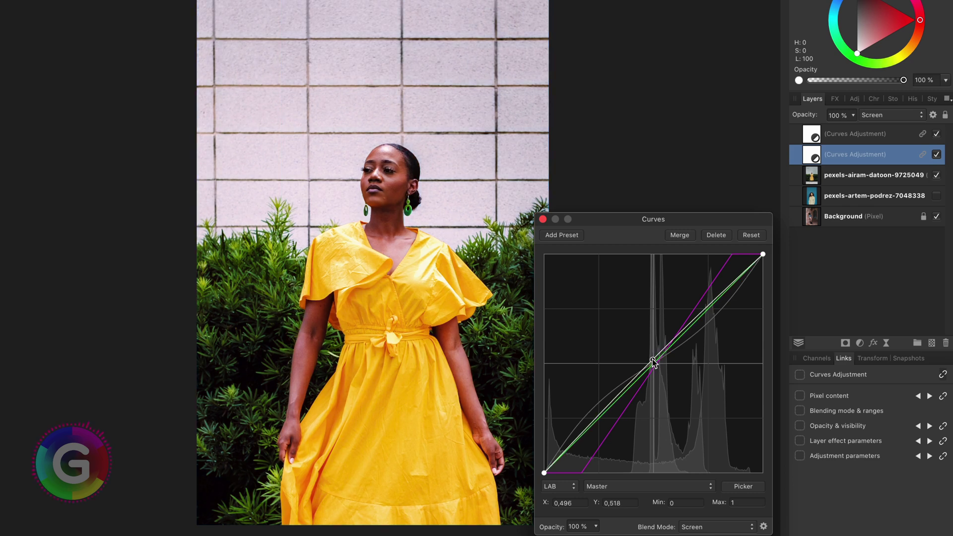
Pull the BOpponent curve's shadow end inward to warm the wall tones, then close Curves.
{"action": "left_click", "coordinate": [633, 488]}
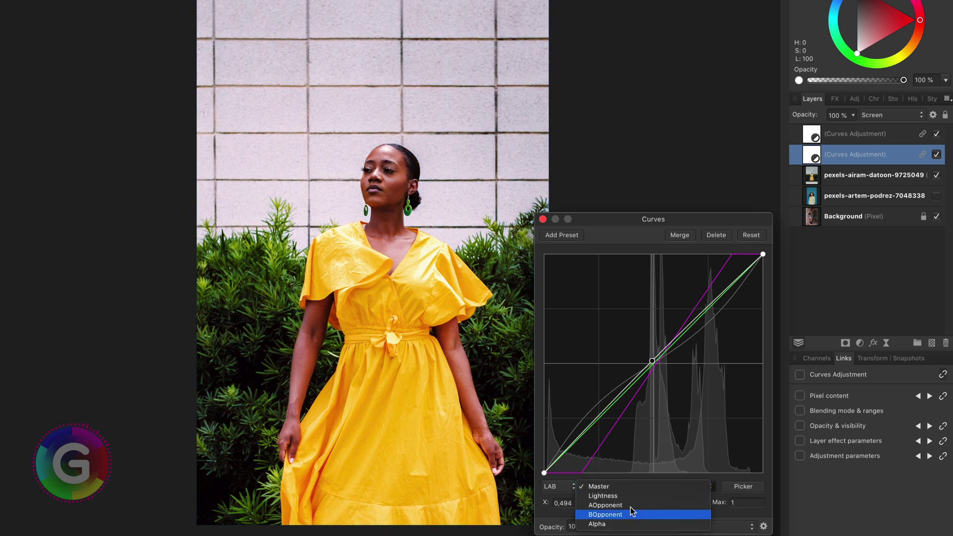
{"action": "left_click", "coordinate": [632, 514]}
{"action": "mouse_move", "coordinate": [582, 473]}
{"action": "left_mouse_down"}
{"action": "mouse_move", "coordinate": [569, 474]}
{"action": "mouse_move", "coordinate": [595, 476]}
{"action": "mouse_move", "coordinate": [573, 475]}
{"action": "left_mouse_up"}
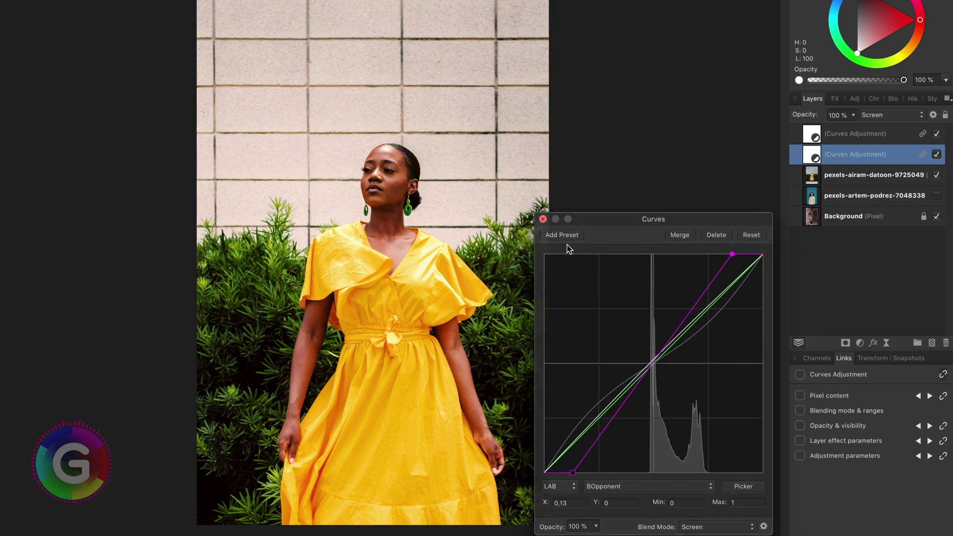
{"action": "left_click", "coordinate": [543, 219]}
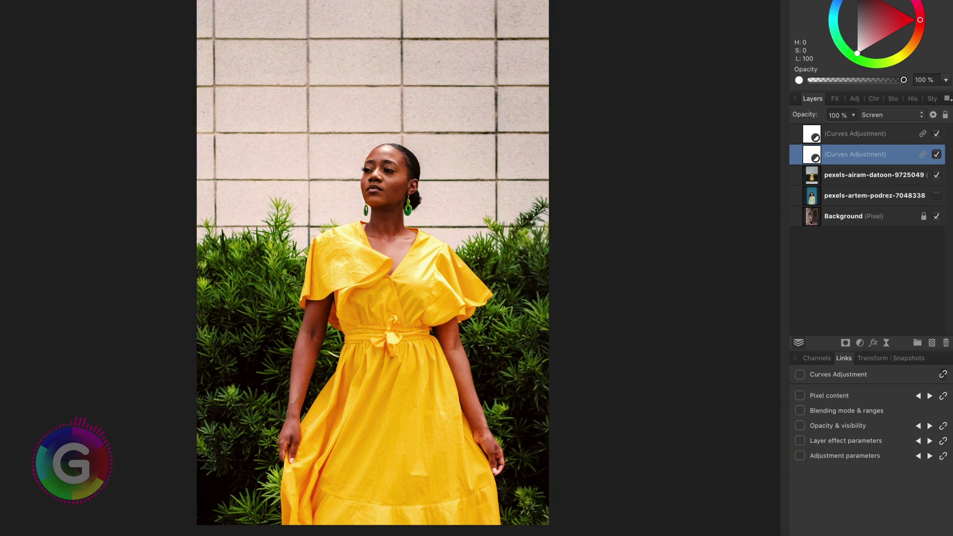
{"action": "left_click", "coordinate": [937, 154]}
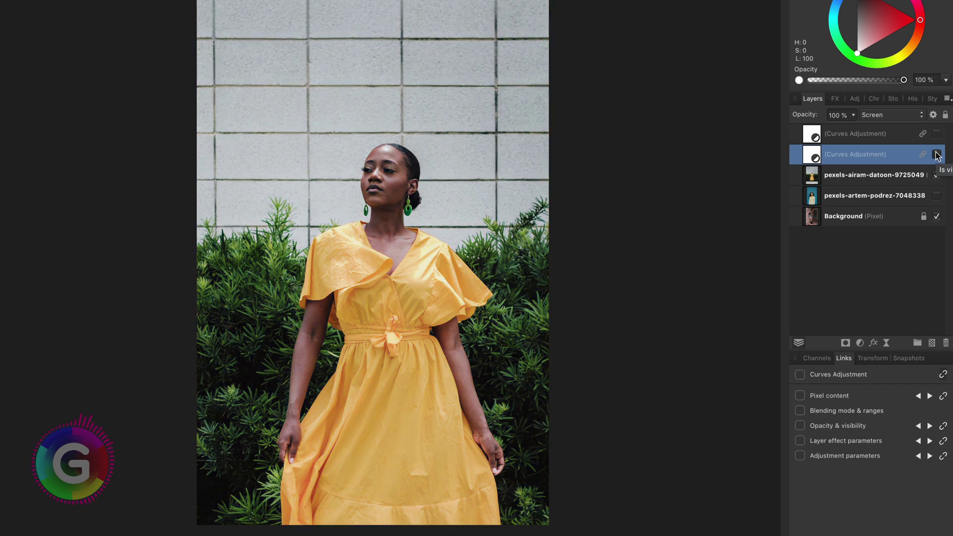
{"action": "left_click", "coordinate": [937, 154]}
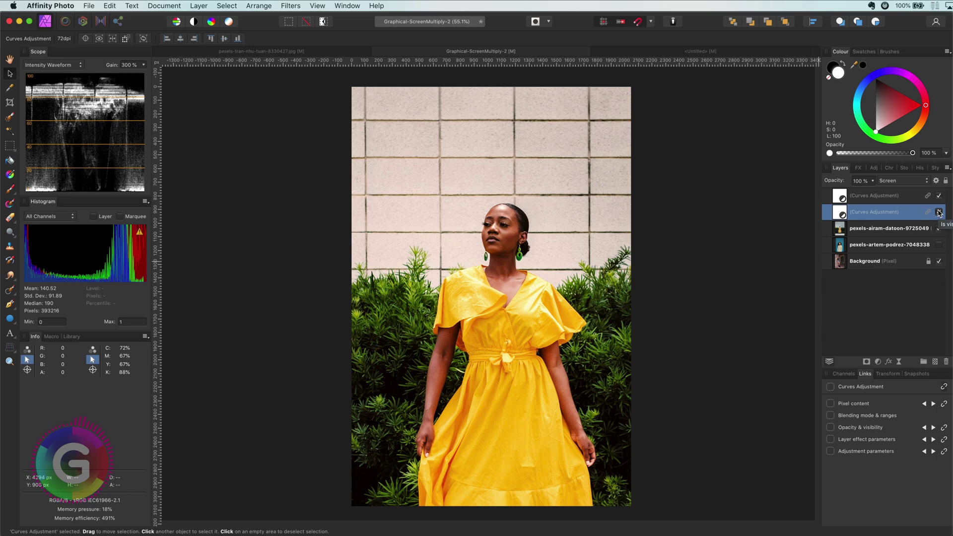
{"action": "left_click", "coordinate": [939, 212]}
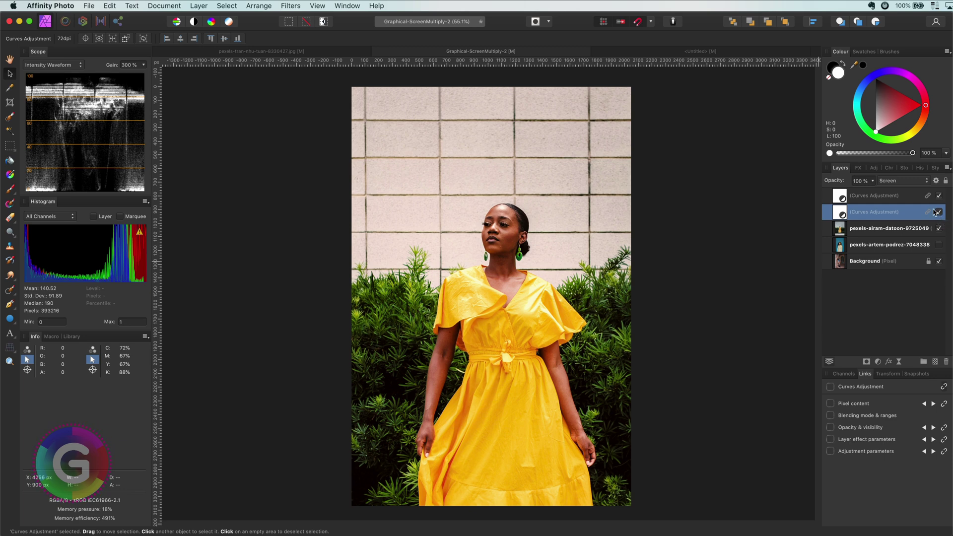